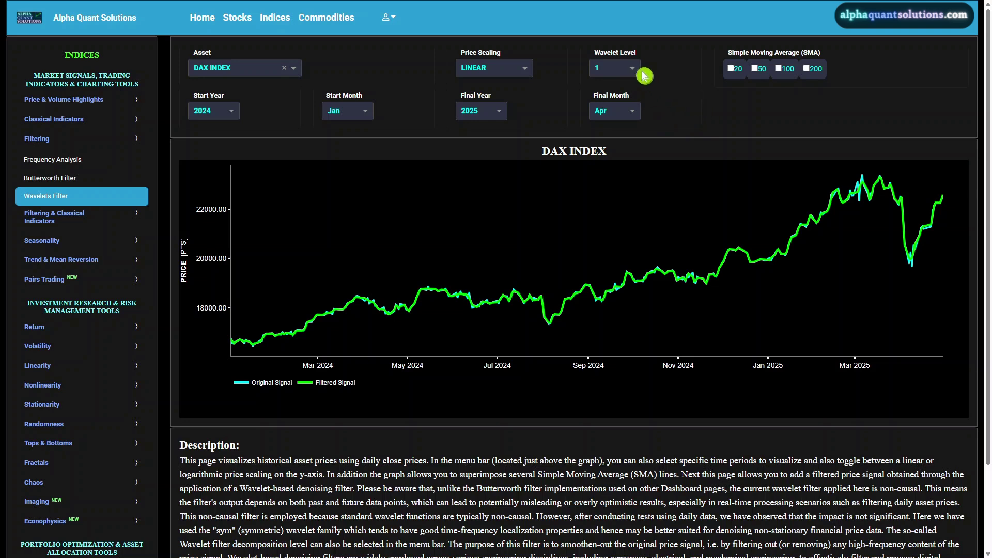
- Raise the wavelet level of the DAX Index chart through 2 and 3 to 4
click(632, 70)
click(620, 109)
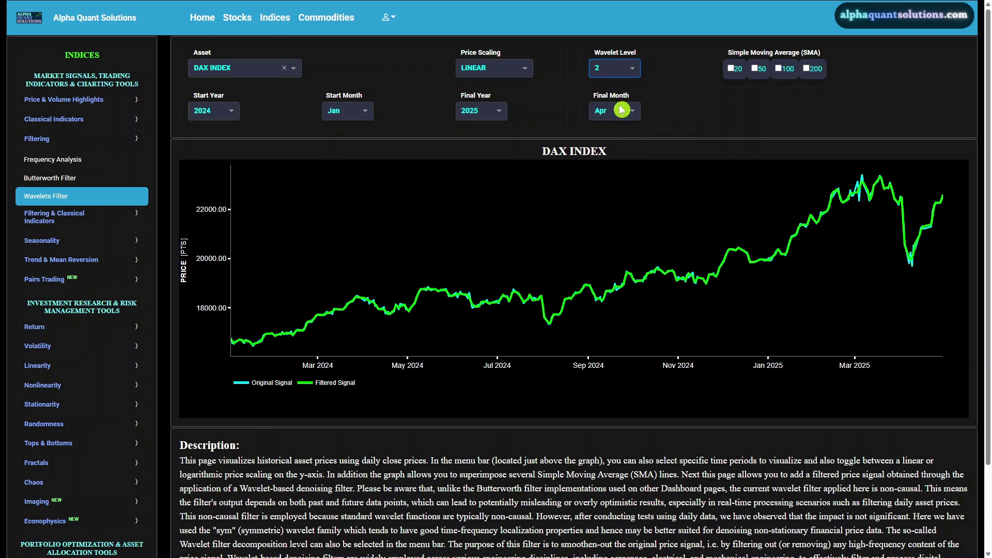
click(644, 77)
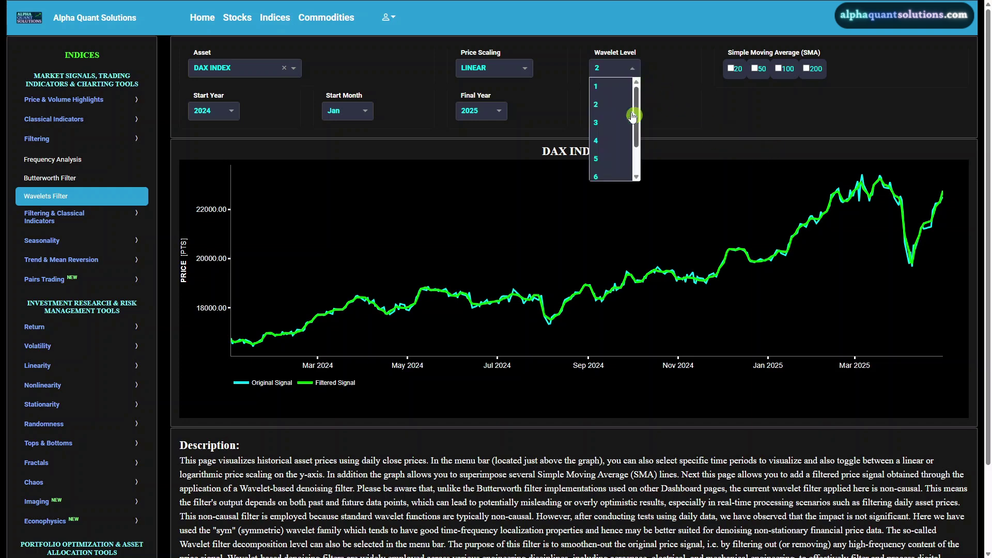
click(630, 123)
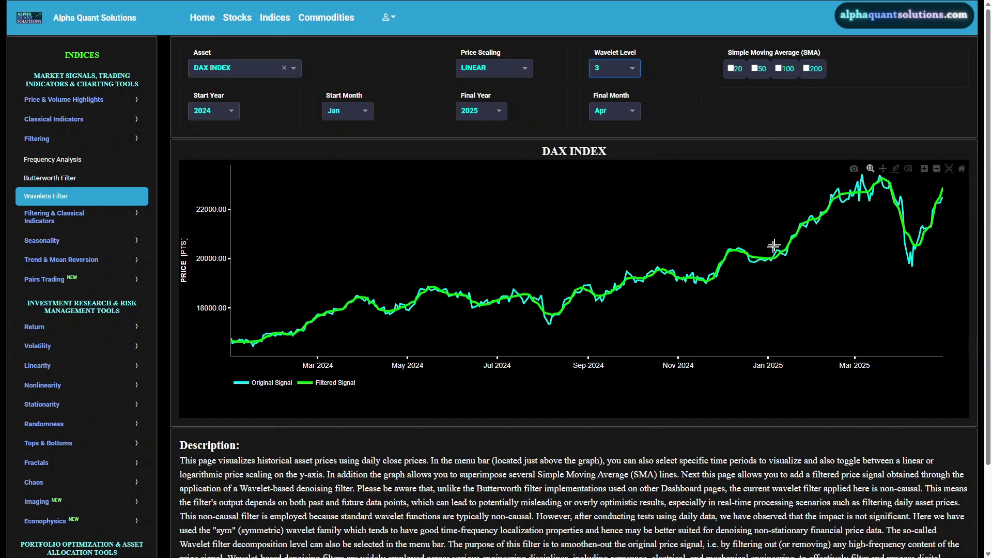
click(634, 69)
click(622, 142)
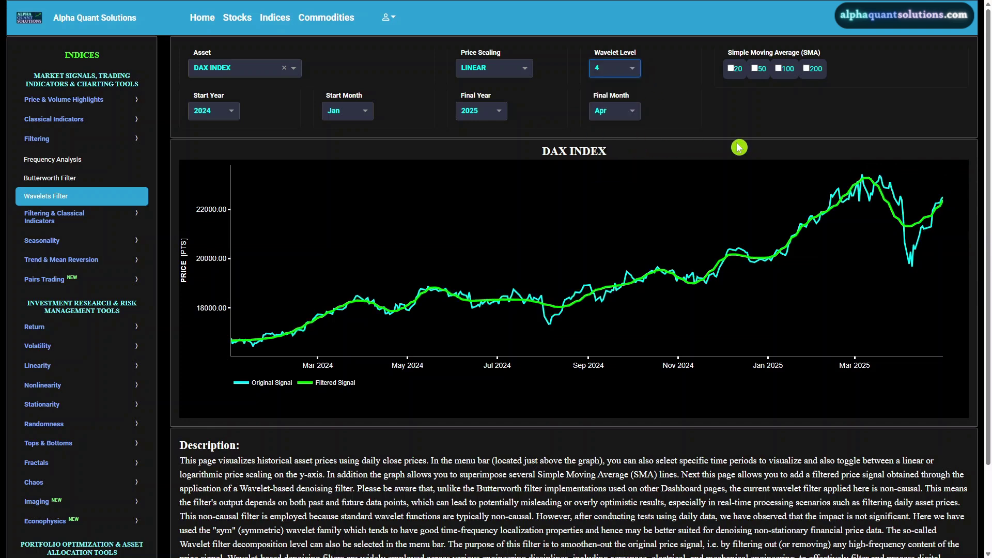
- Switch to the Stocks section and open its Wavelets Filter page
click(237, 19)
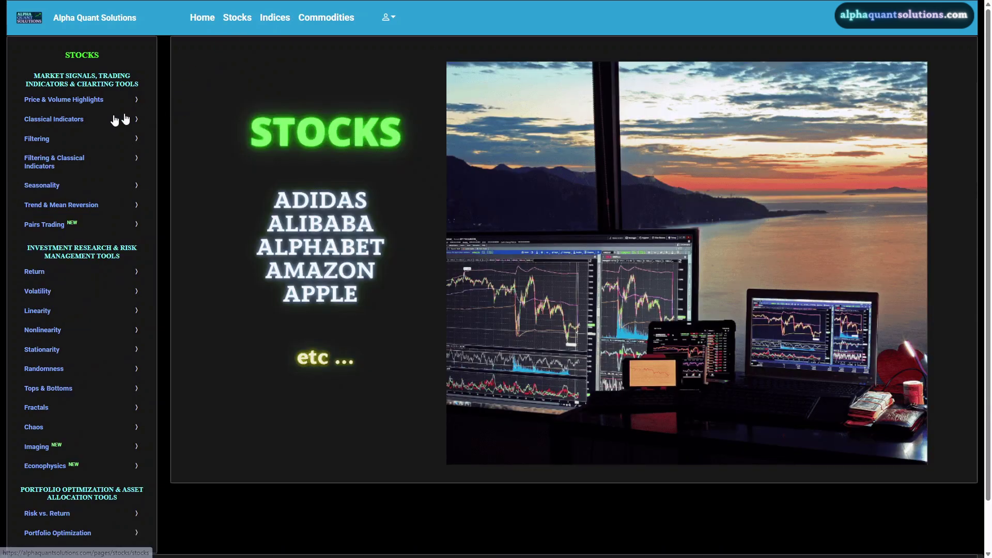
click(66, 140)
click(124, 195)
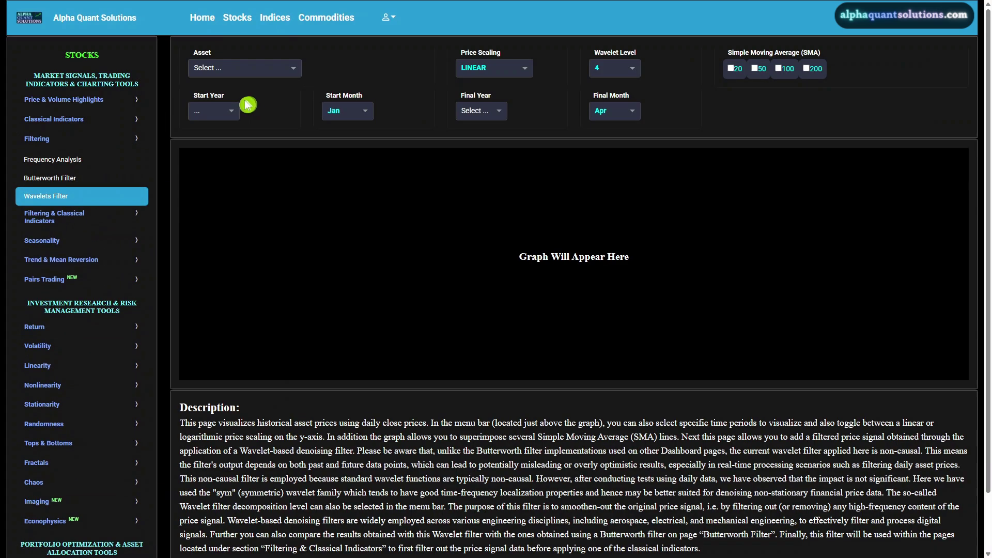
- Chart Apple Inc with 2024 as the start year
click(238, 68)
text(apple)
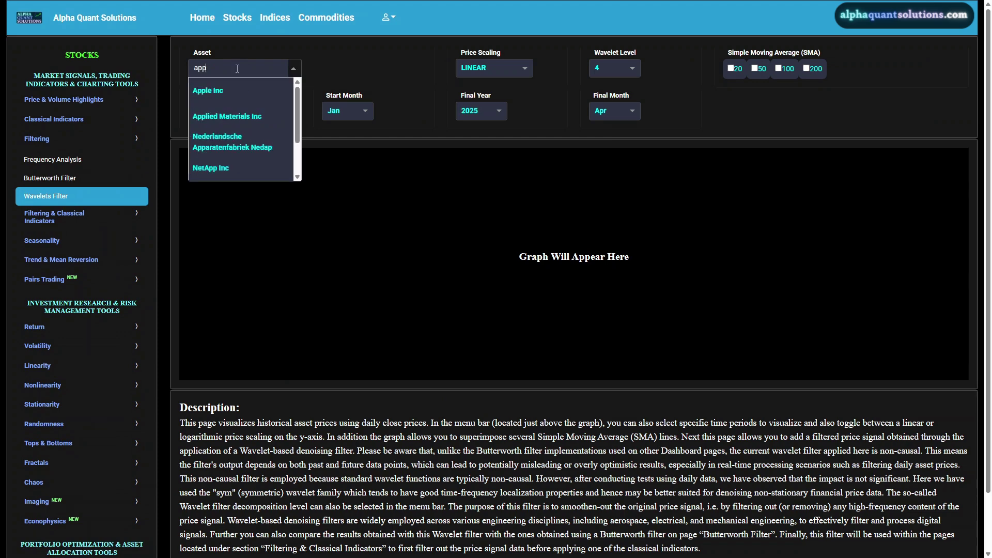
click(238, 91)
click(236, 110)
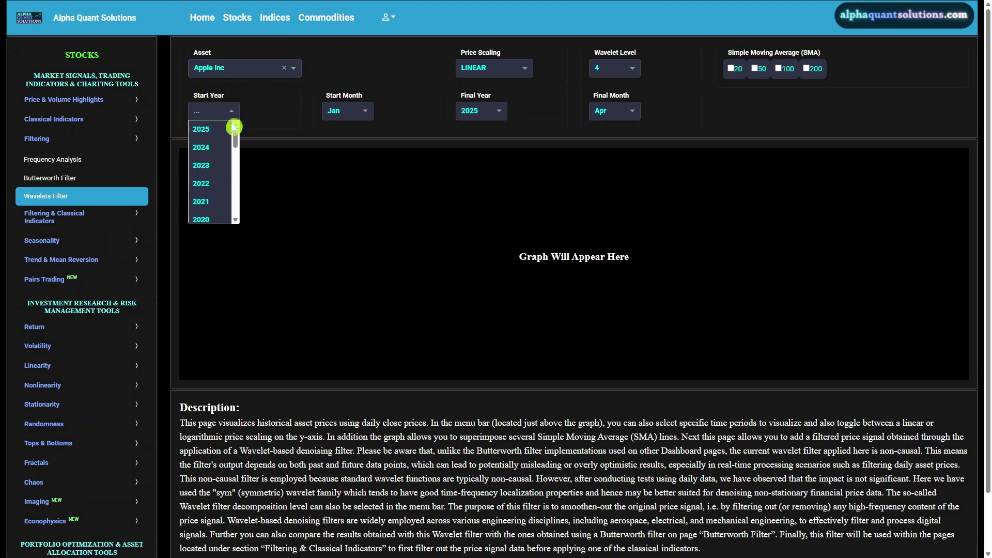
click(222, 152)
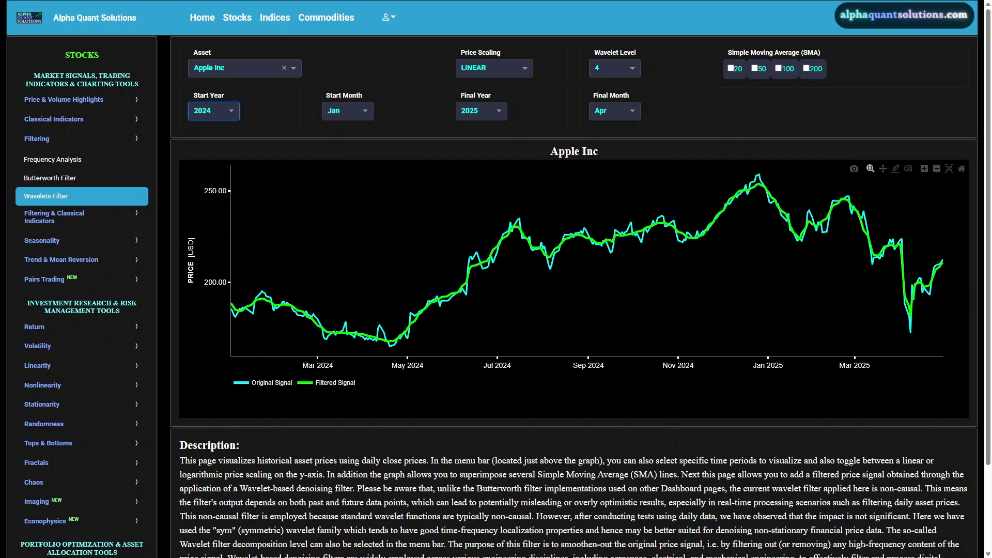
- Set the wavelet level of the Apple Inc chart to 6 and then to 8
click(631, 69)
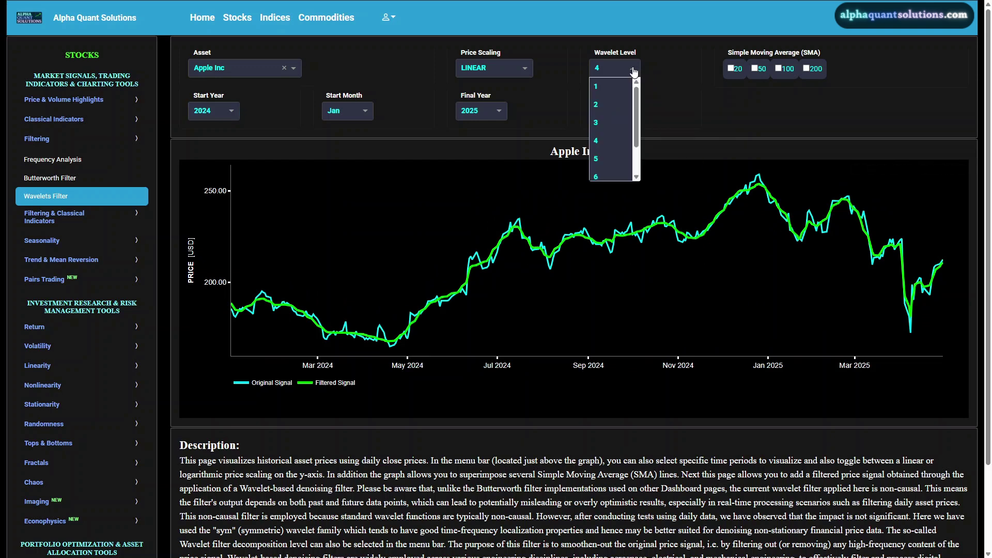
scroll(623, 139, down, 2)
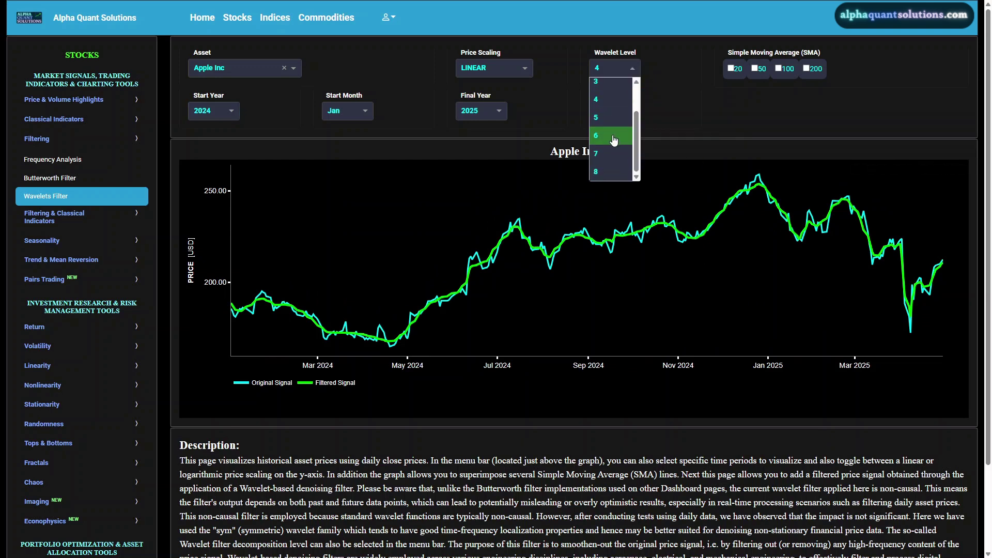
click(615, 140)
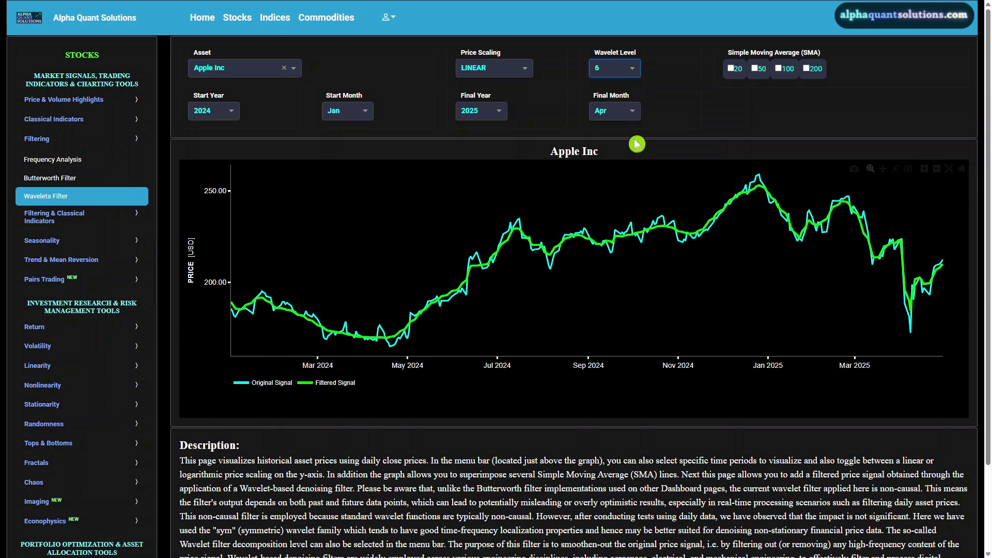
click(631, 70)
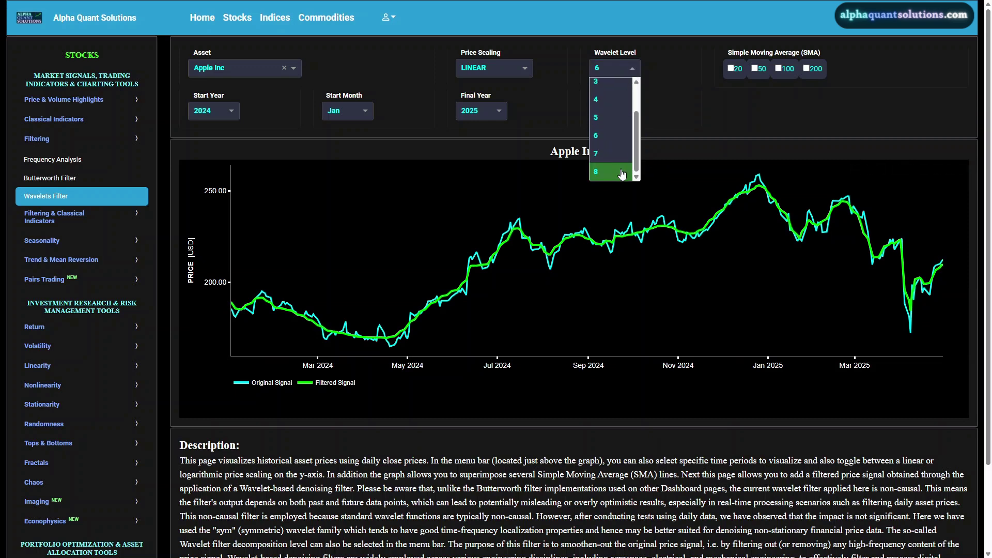
click(621, 172)
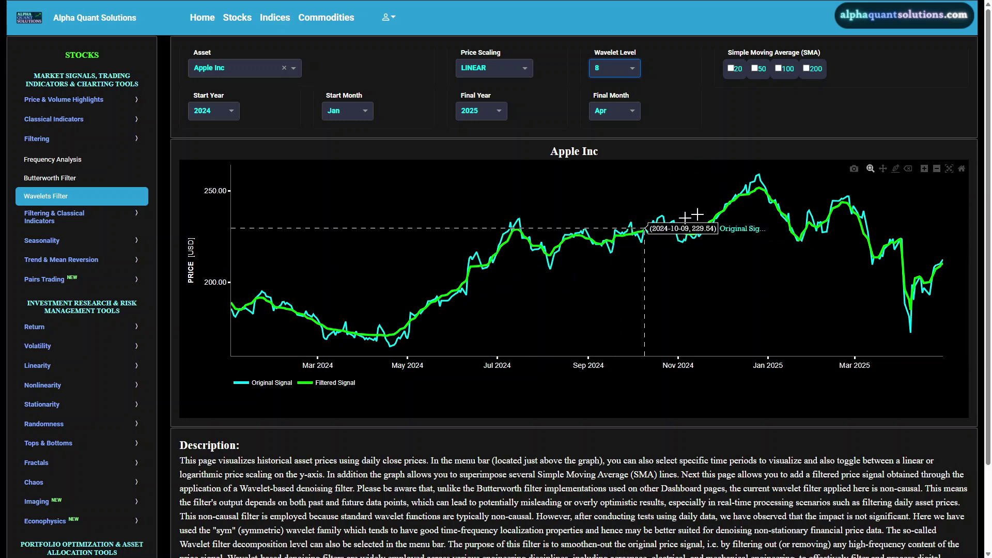
- Overlay the 50, 20, 100 and 200 simple moving averages on the Apple Inc chart
click(755, 69)
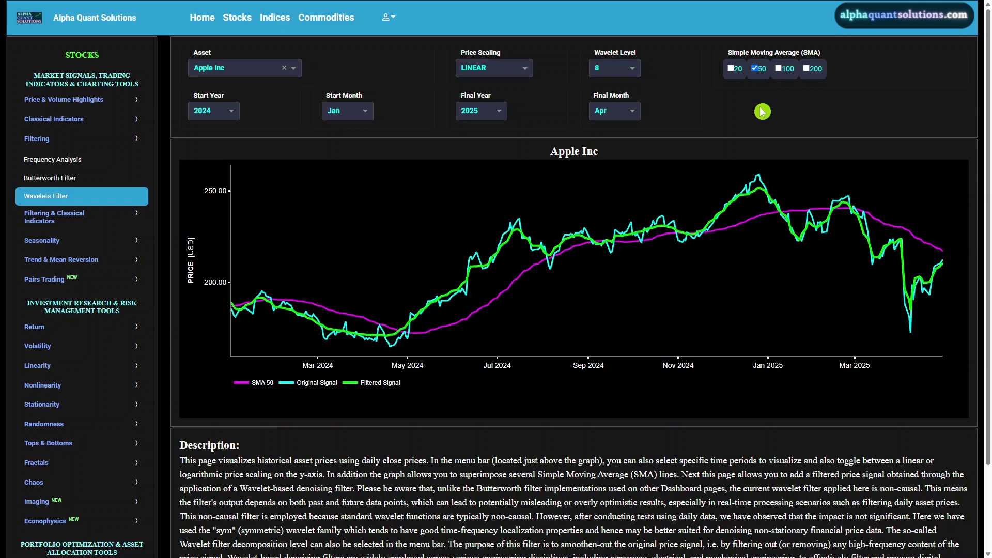
click(731, 68)
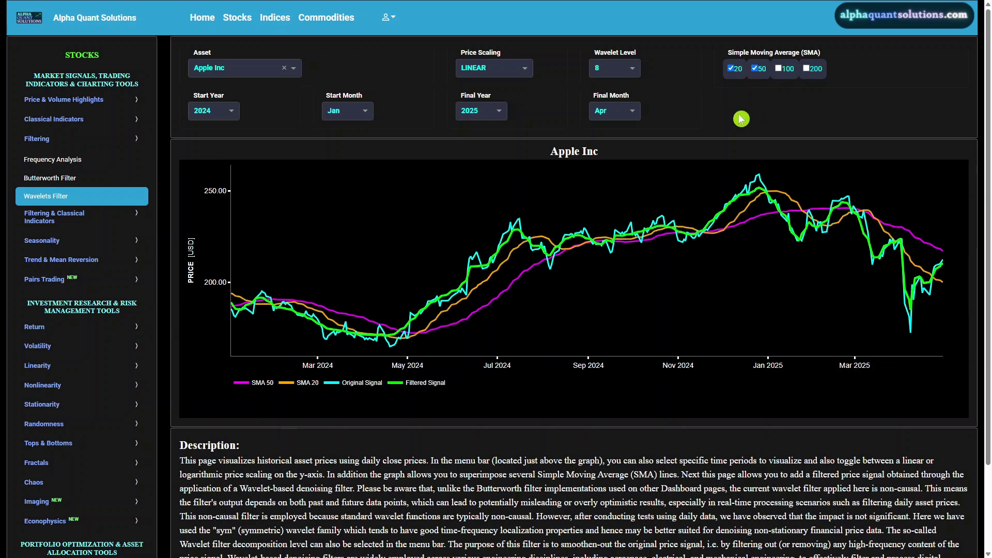
click(778, 68)
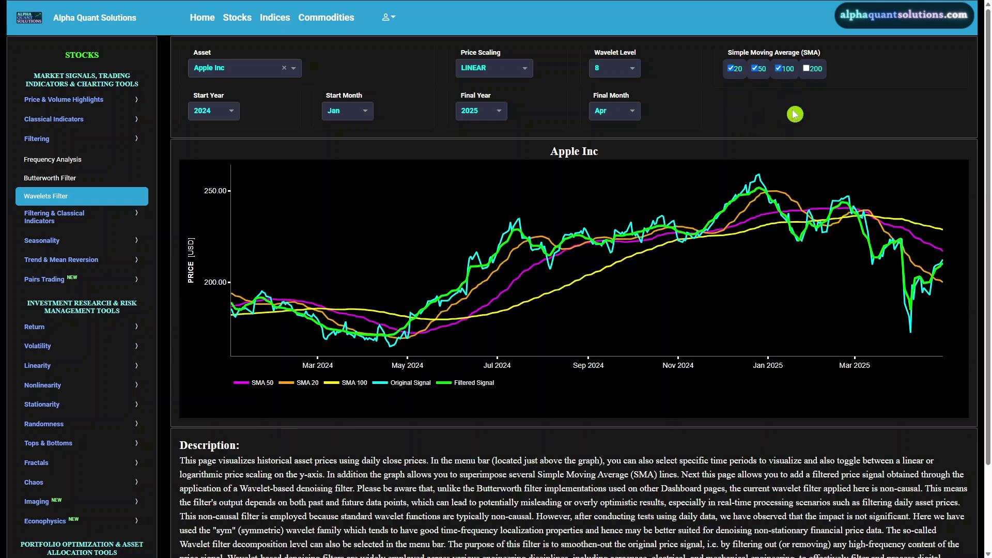
click(807, 68)
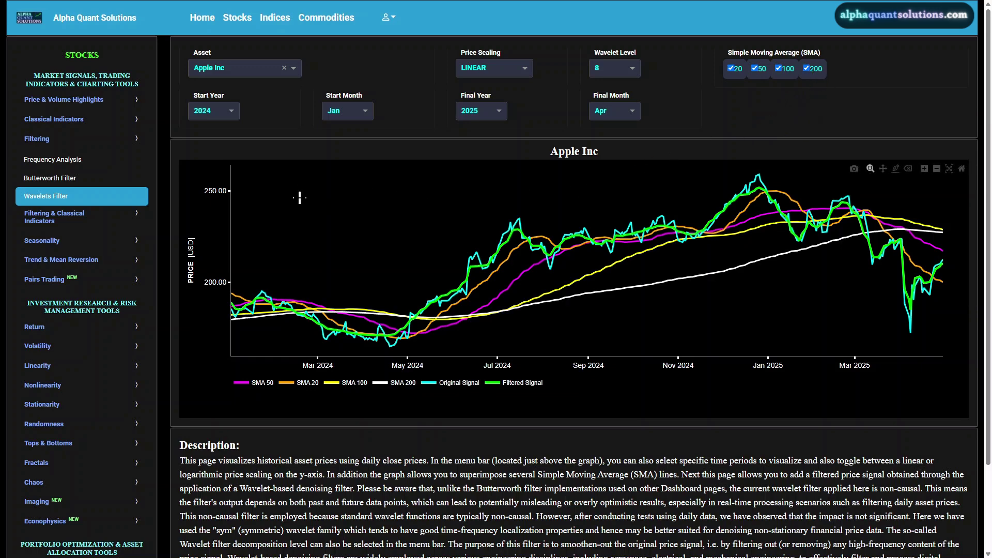
- Remove the 200, 100, 50 and 20 simple moving averages from the Apple Inc chart
scroll(300, 190, down, 1)
click(806, 69)
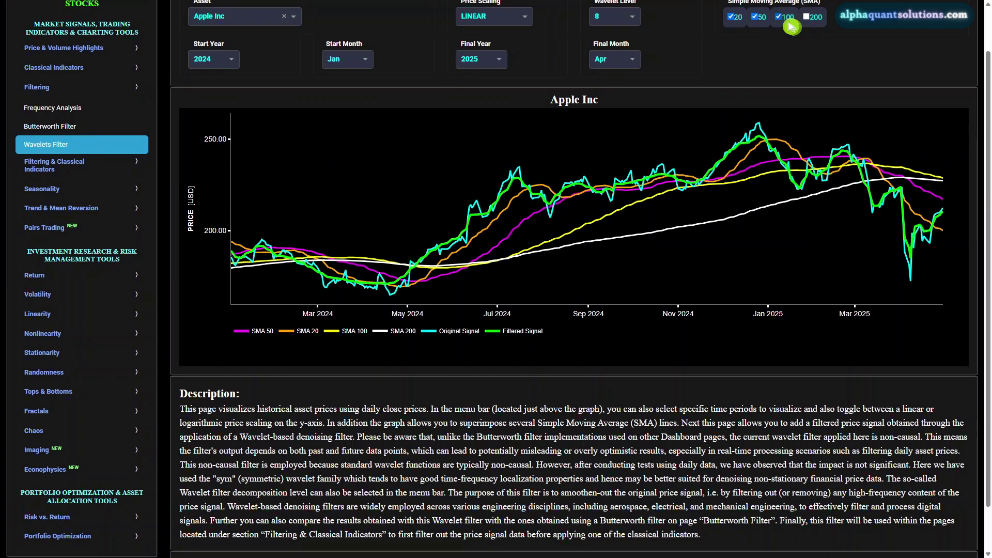
click(778, 17)
click(754, 16)
click(731, 17)
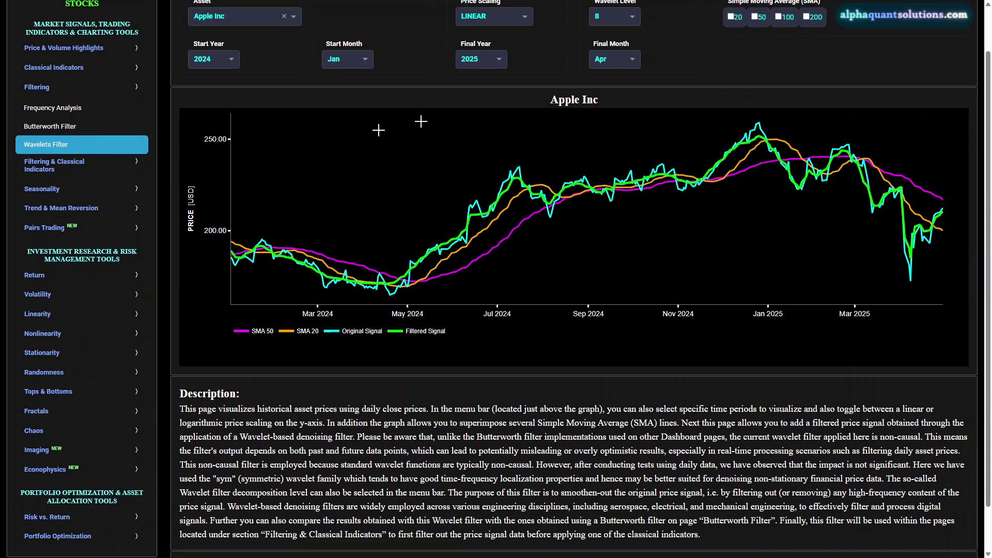
- Examine Apple's original and filtered price signals together with the page's description of the wavelet filter
scroll(172, 171, up, 1)
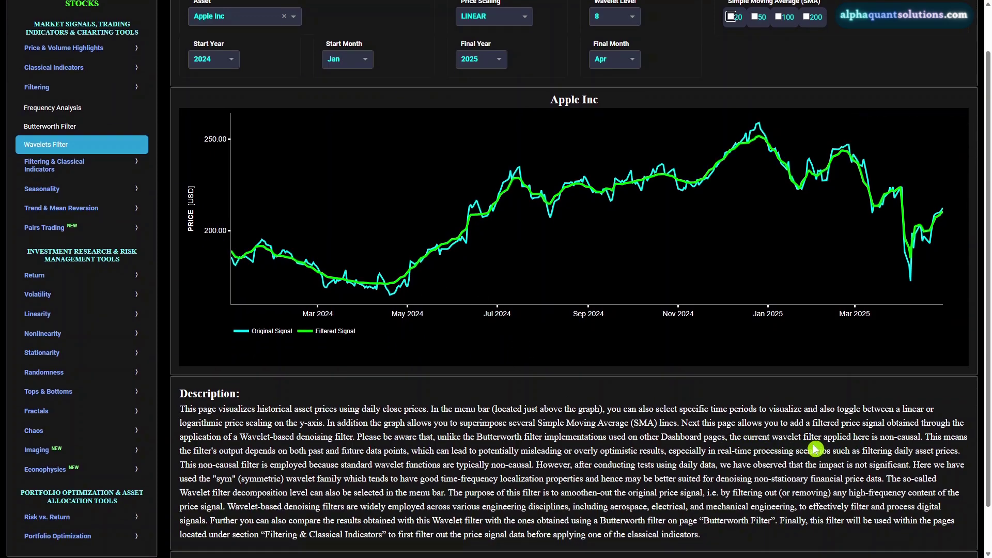
scroll(622, 429, up, 1)
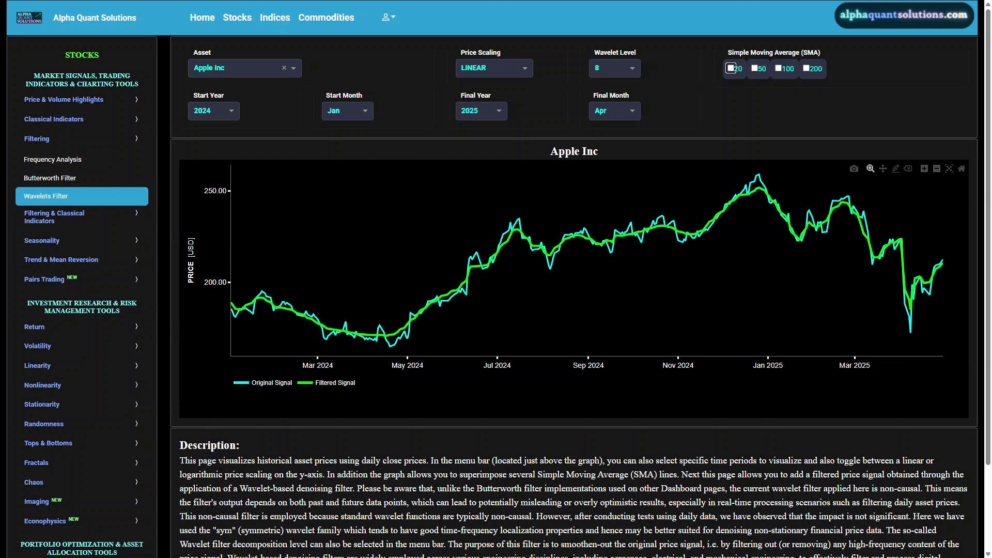
mouse_move(498, 265)
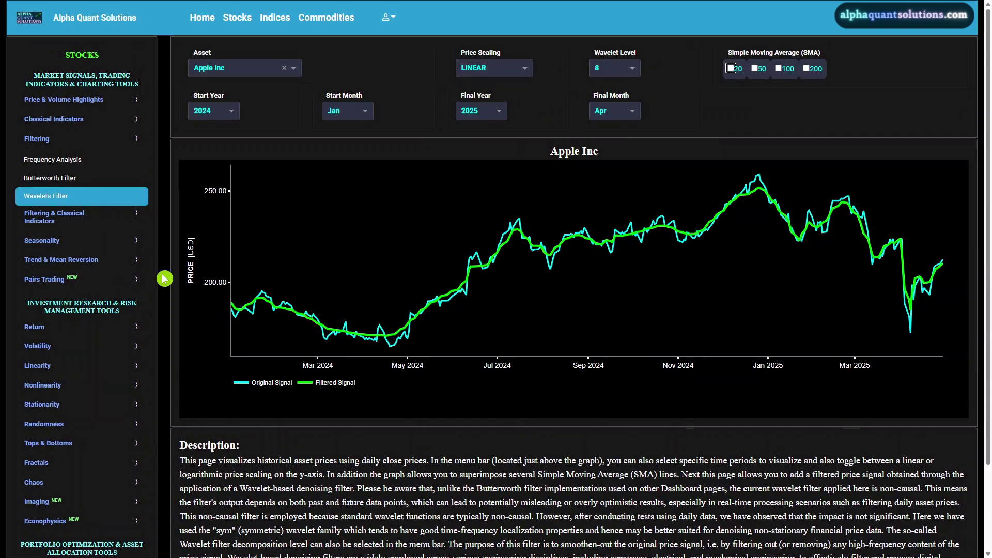
scroll(164, 279, down, 1)
scroll(164, 278, up, 1)
scroll(170, 281, down, 1)
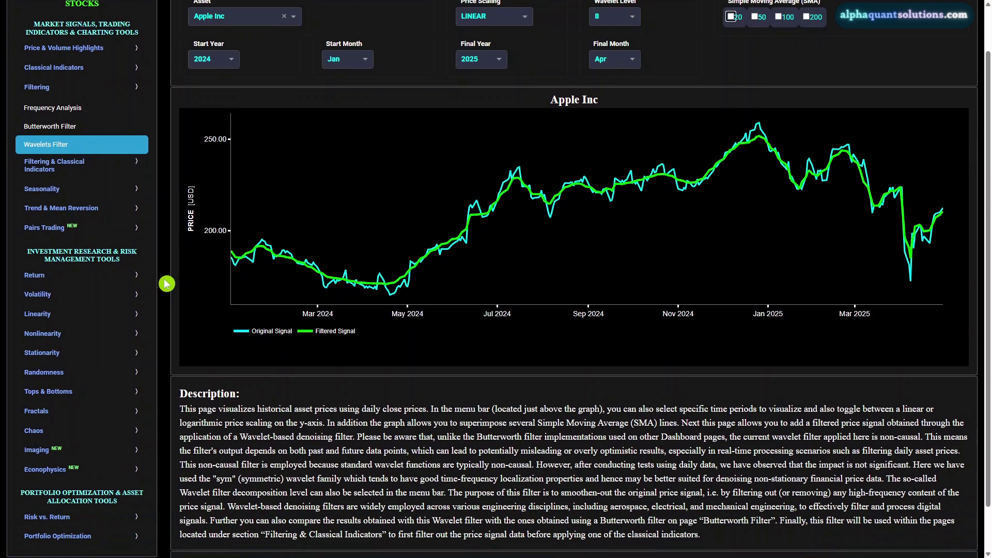
scroll(166, 284, up, 1)
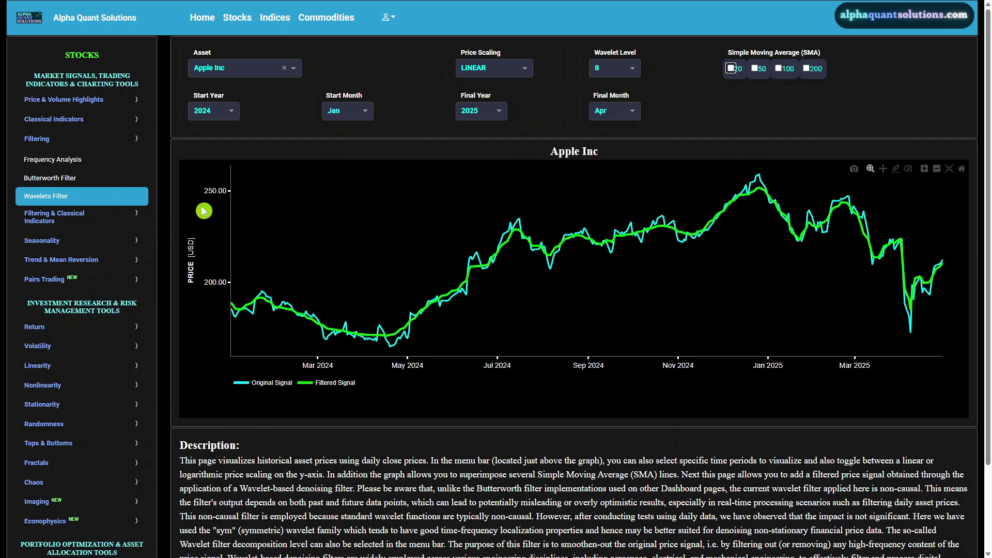
scroll(204, 211, down, 1)
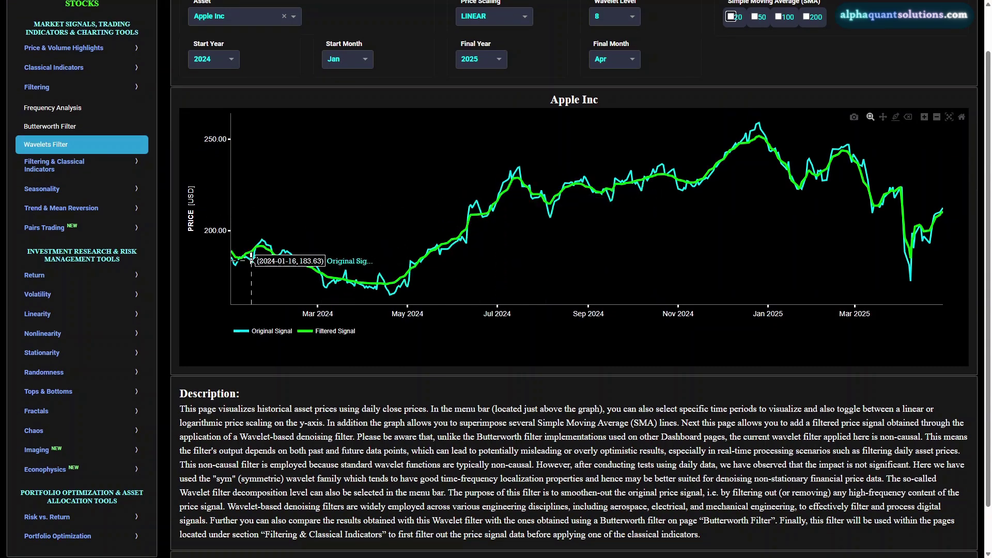
scroll(207, 243, up, 1)
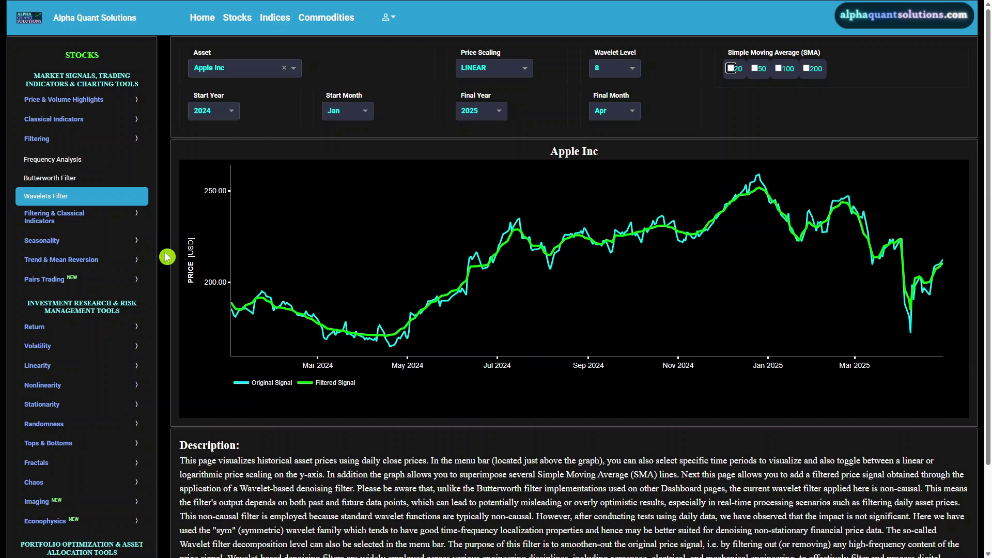
scroll(167, 257, down, 1)
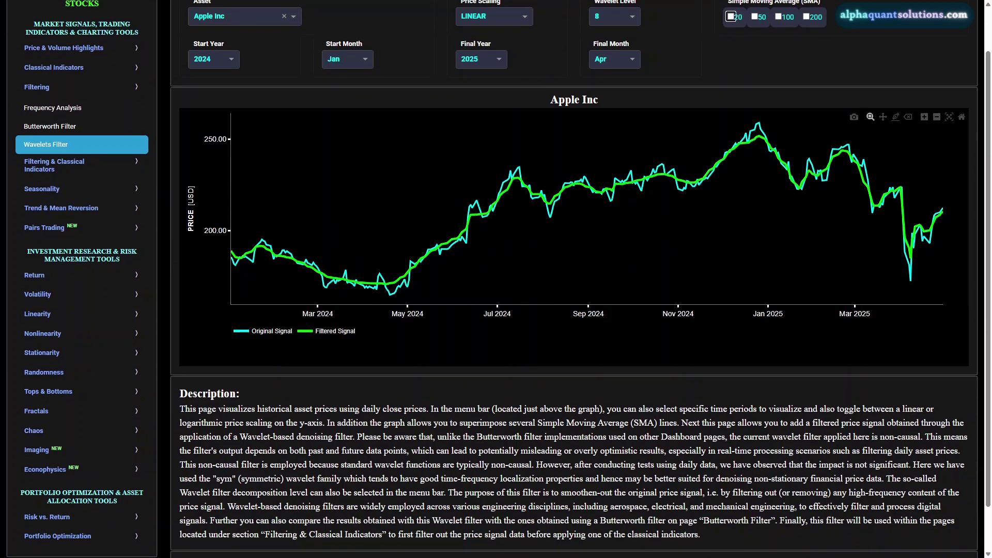
scroll(589, 246, up, 1)
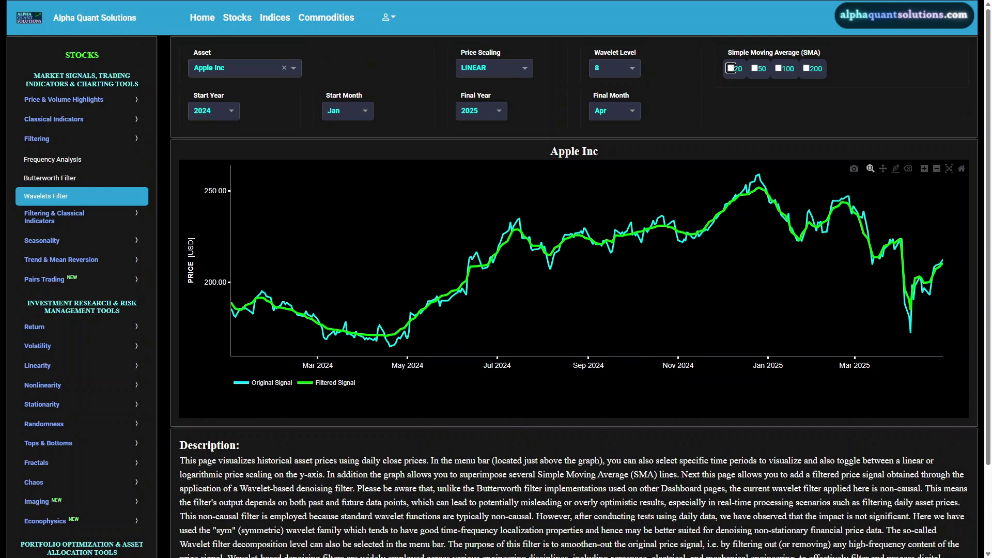
scroll(589, 246, down, 1)
scroll(589, 245, up, 1)
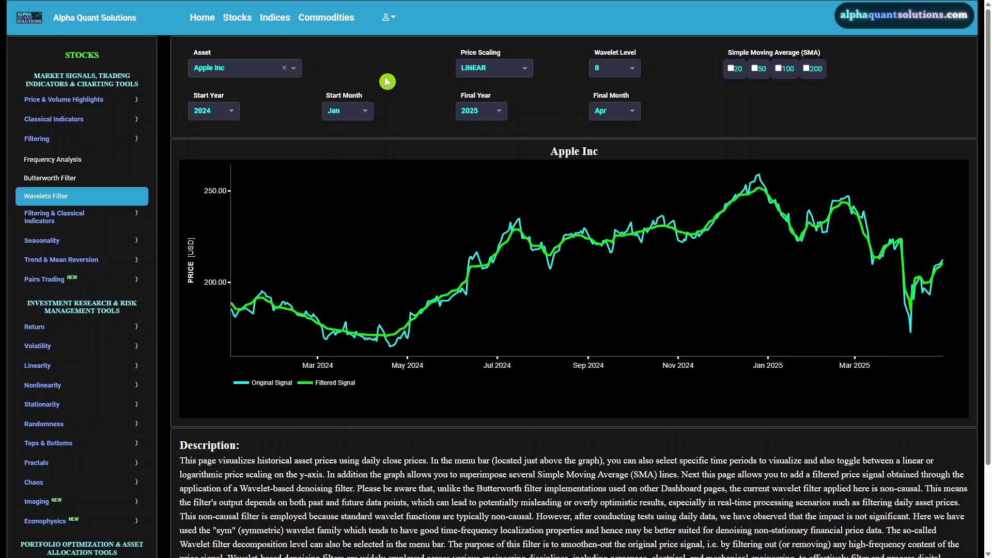
- Expand the Filtering & Classical Indicators section and review its Butterworth- and wavelet-based indicator pages
scroll(207, 145, down, 1)
click(83, 171)
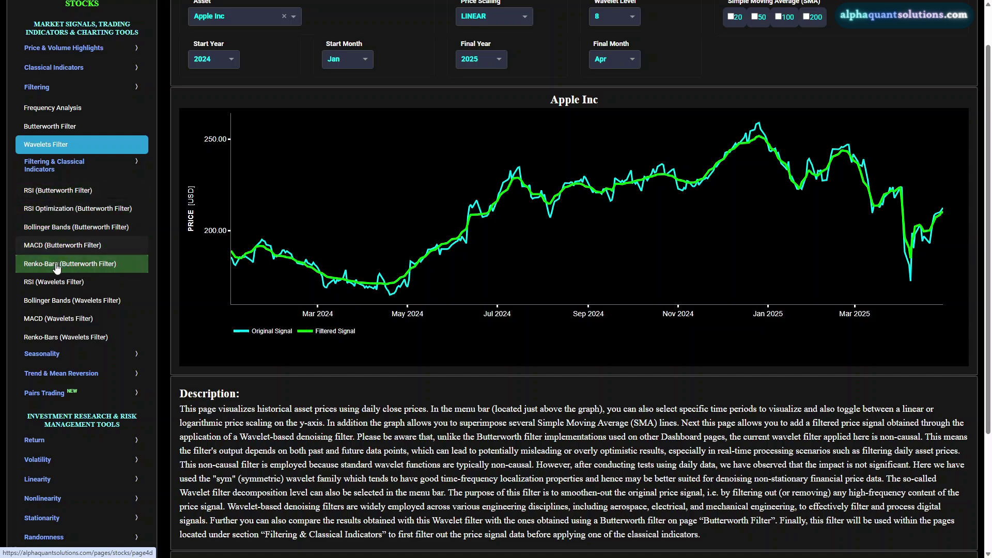
scroll(70, 260, up, 1)
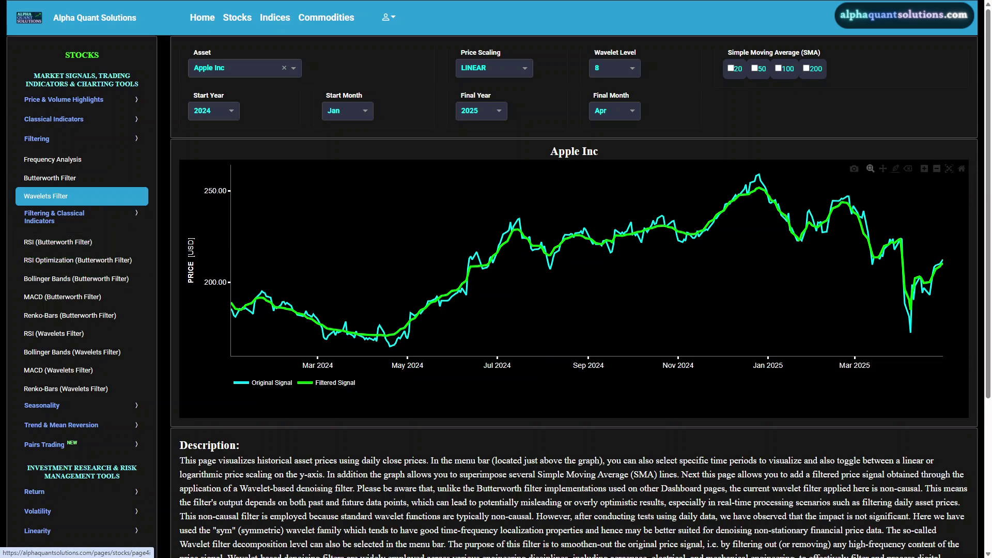
scroll(199, 269, down, 1)
scroll(200, 269, up, 1)
click(199, 268)
scroll(88, 255, down, 1)
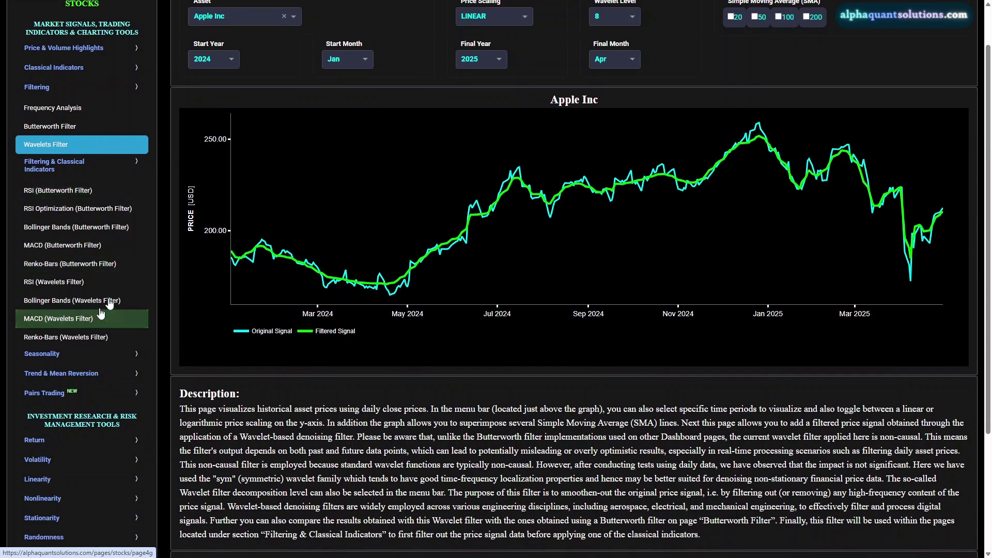
scroll(102, 234, up, 1)
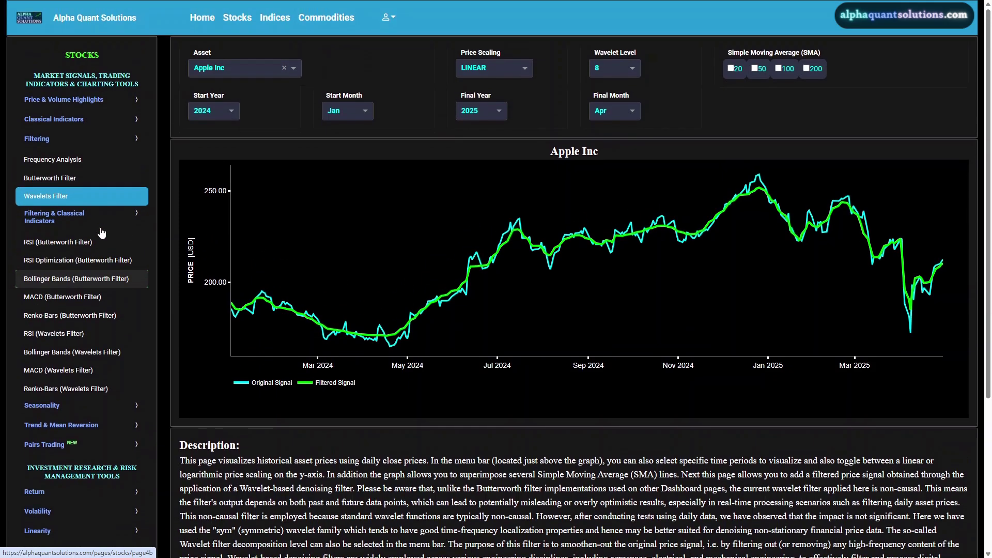